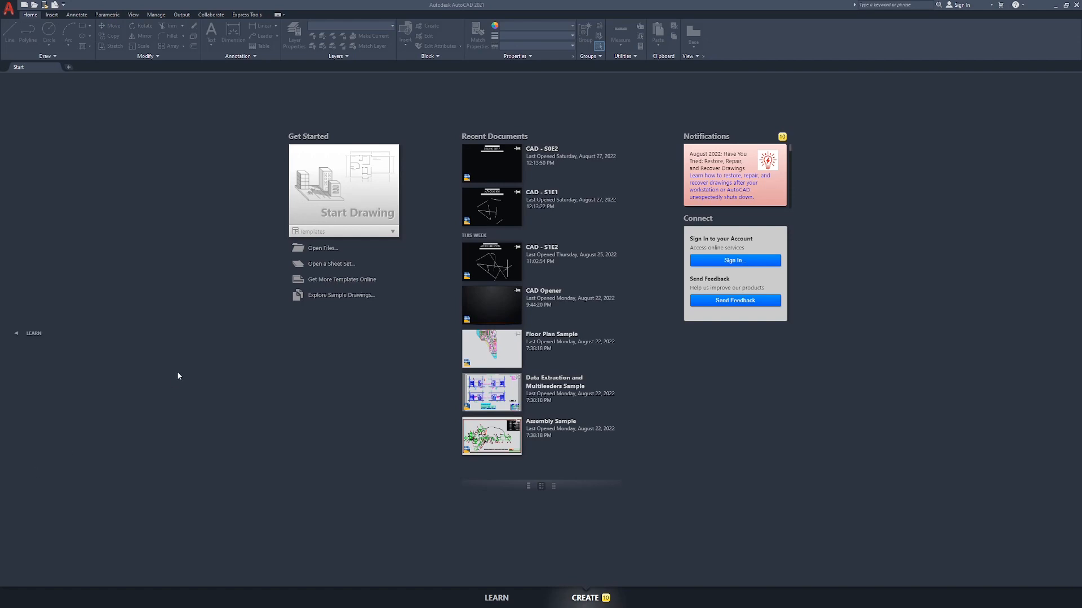
Start a new drawing from the acad.dwt template
{"action": "left_click", "coordinate": [347, 232]}
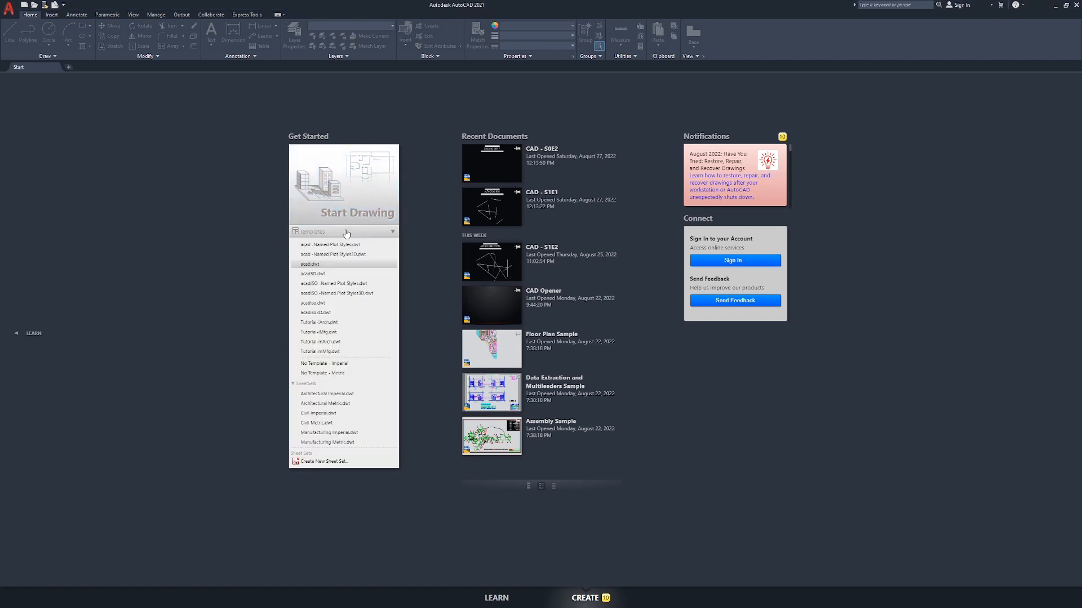
{"action": "left_click", "coordinate": [327, 264]}
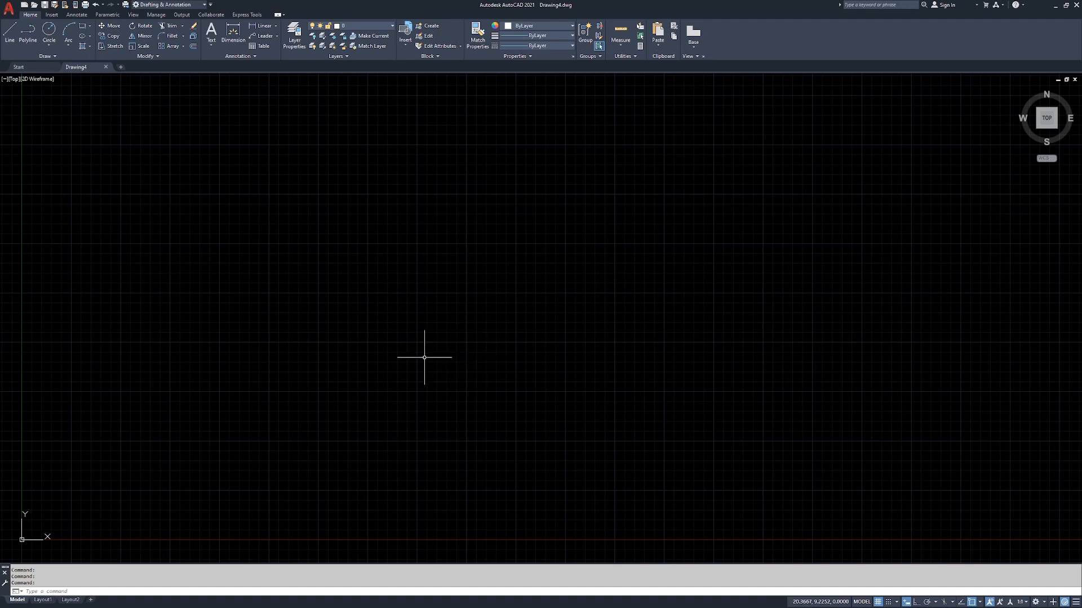
Set the drawing's length units to Architectural with a precision of 0'-0 1/16"
{"action": "type", "text": "UNITS"}
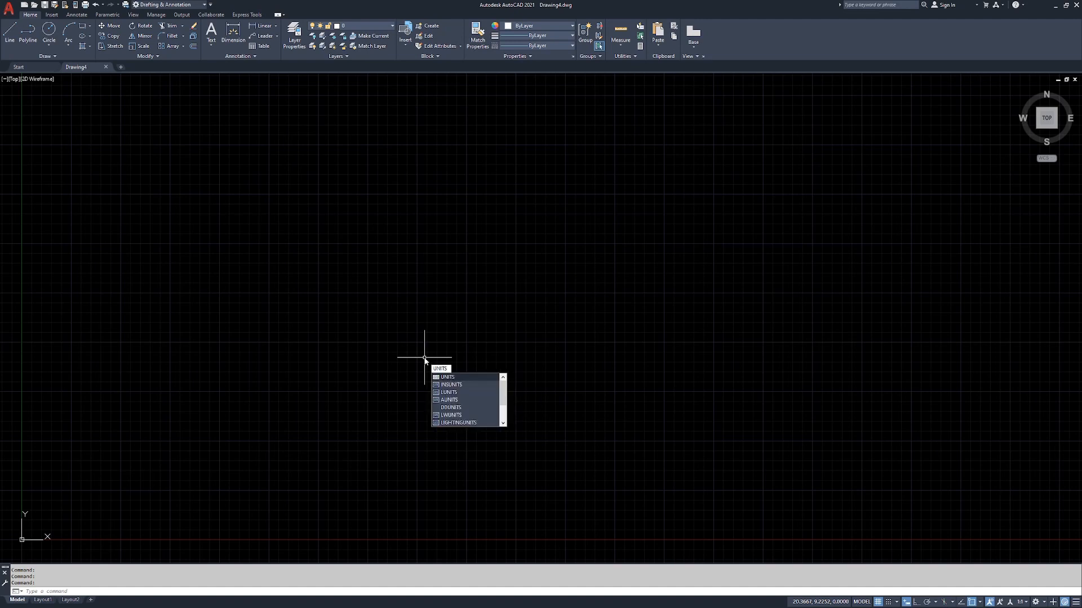
{"action": "key", "text": "Return"}
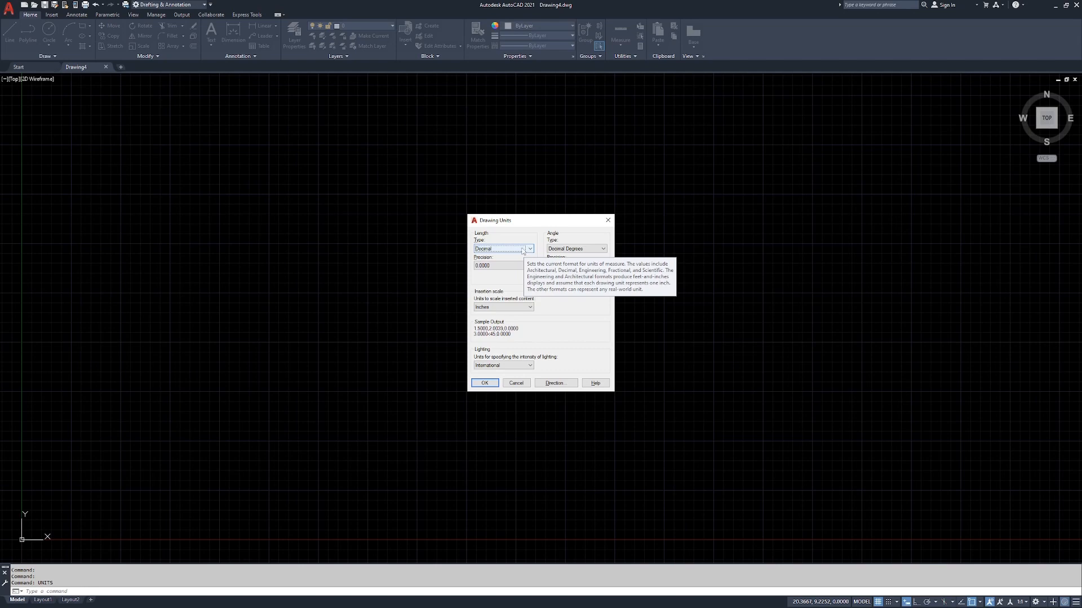
{"action": "left_click", "coordinate": [482, 236]}
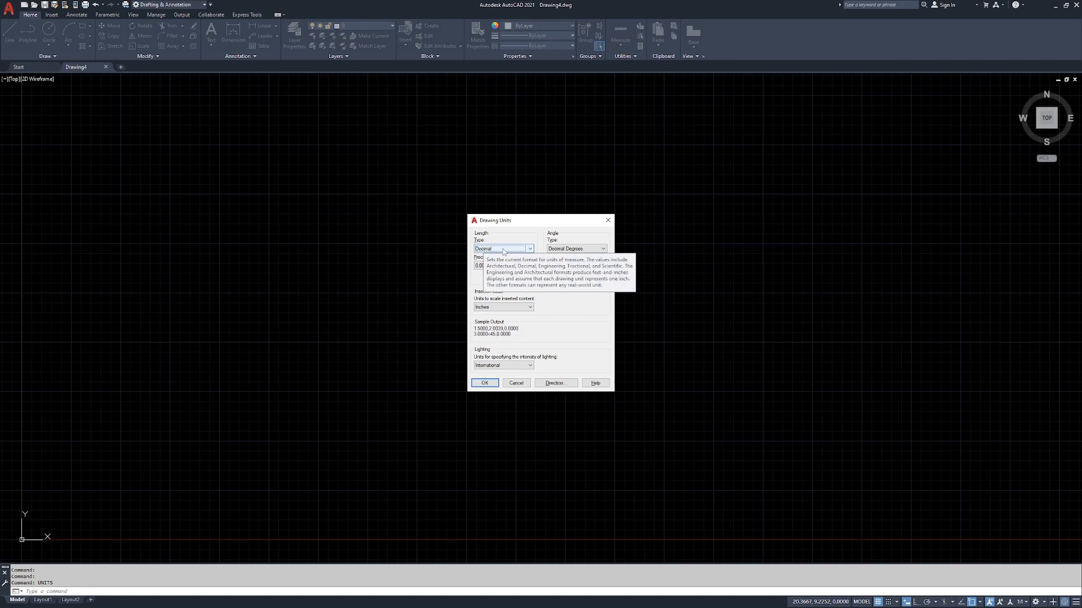
{"action": "left_click", "coordinate": [503, 249]}
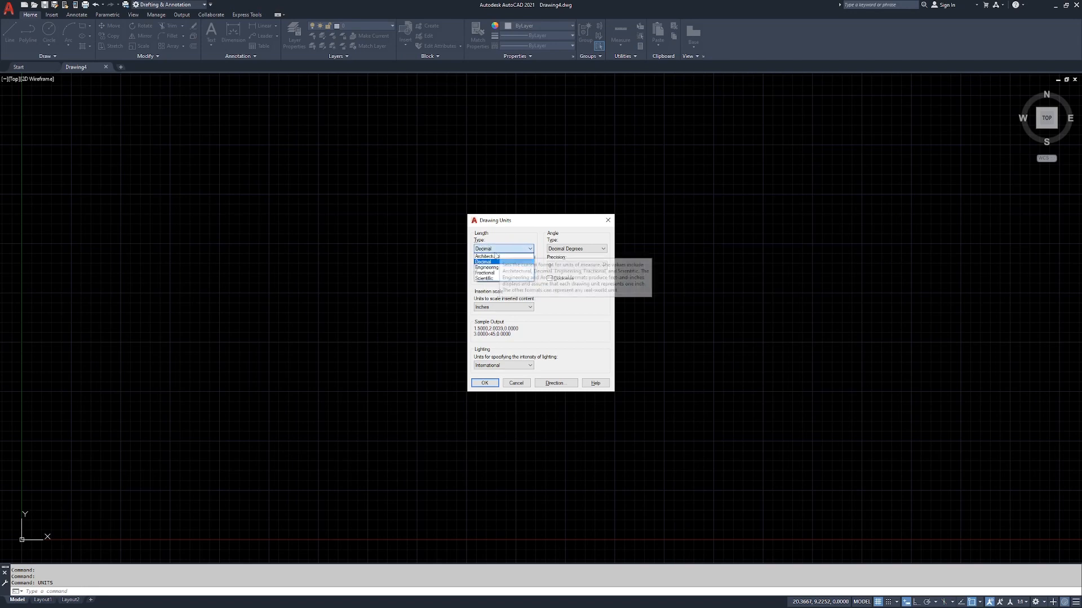
{"action": "left_click", "coordinate": [487, 256]}
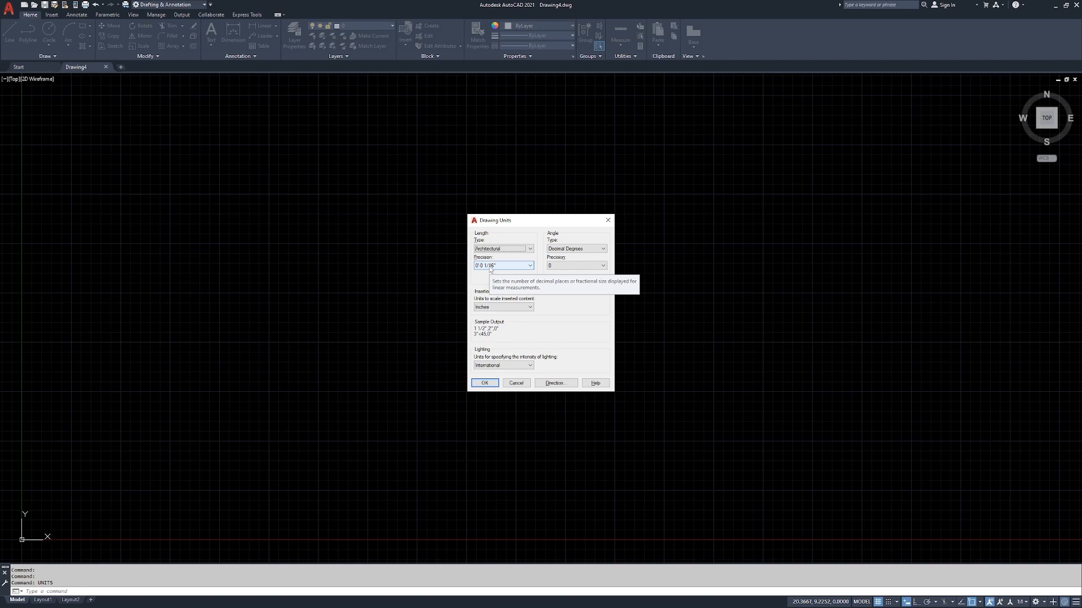
{"action": "left_click", "coordinate": [498, 266]}
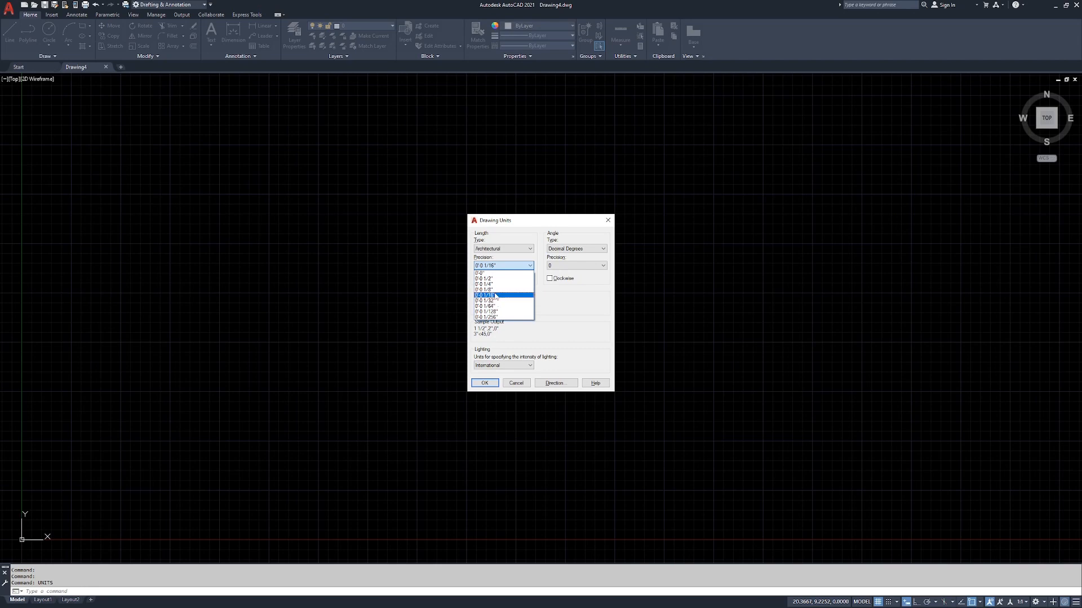
{"action": "left_click", "coordinate": [495, 296]}
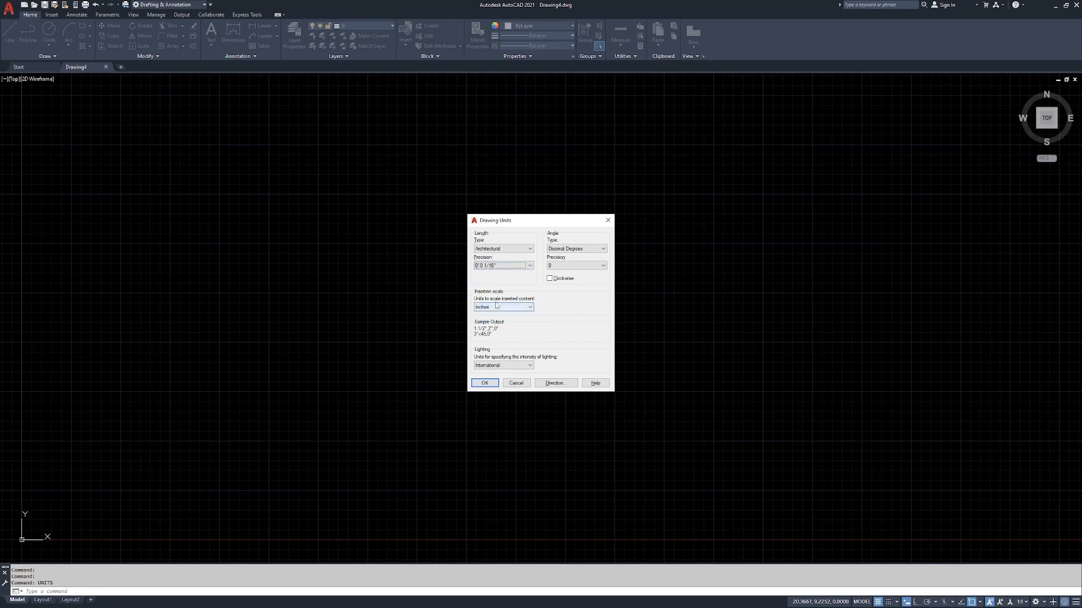
{"action": "key", "text": "ctrl"}
{"action": "left_click", "coordinate": [495, 224]}
{"action": "key", "text": "ctrl"}
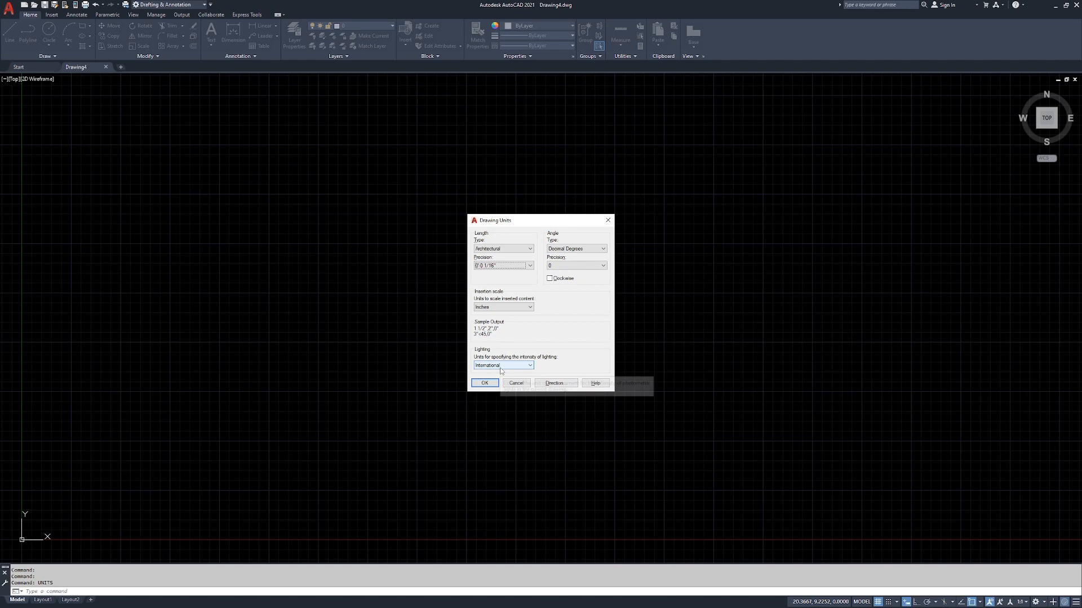
Set the angle units to Decimal Degrees with a precision of 0.00 and accept the drawing units
{"action": "left_click", "coordinate": [582, 252]}
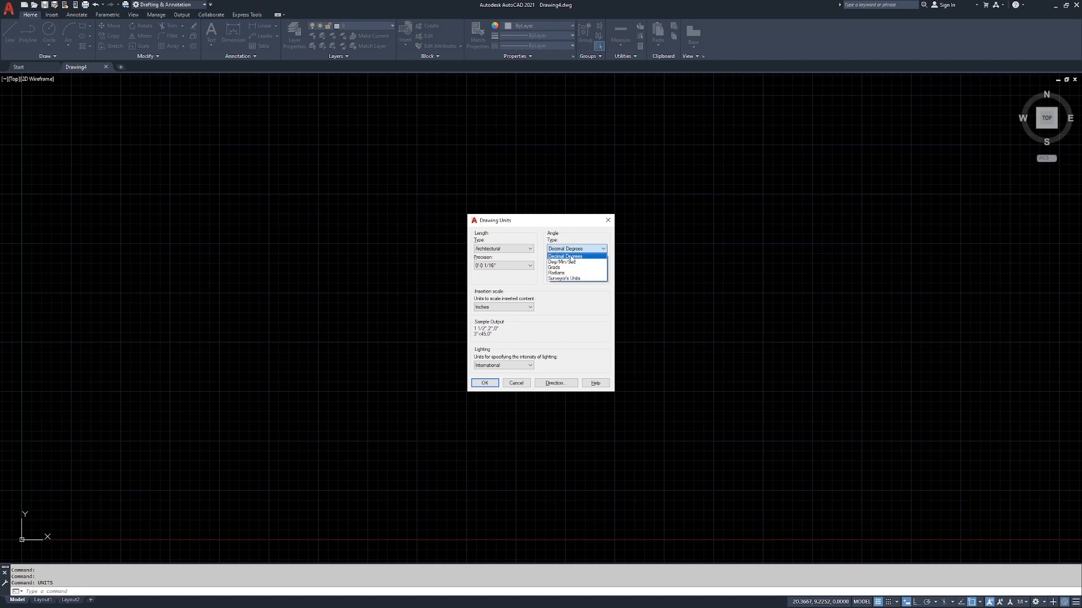
{"action": "left_click", "coordinate": [574, 257]}
{"action": "left_click", "coordinate": [573, 269]}
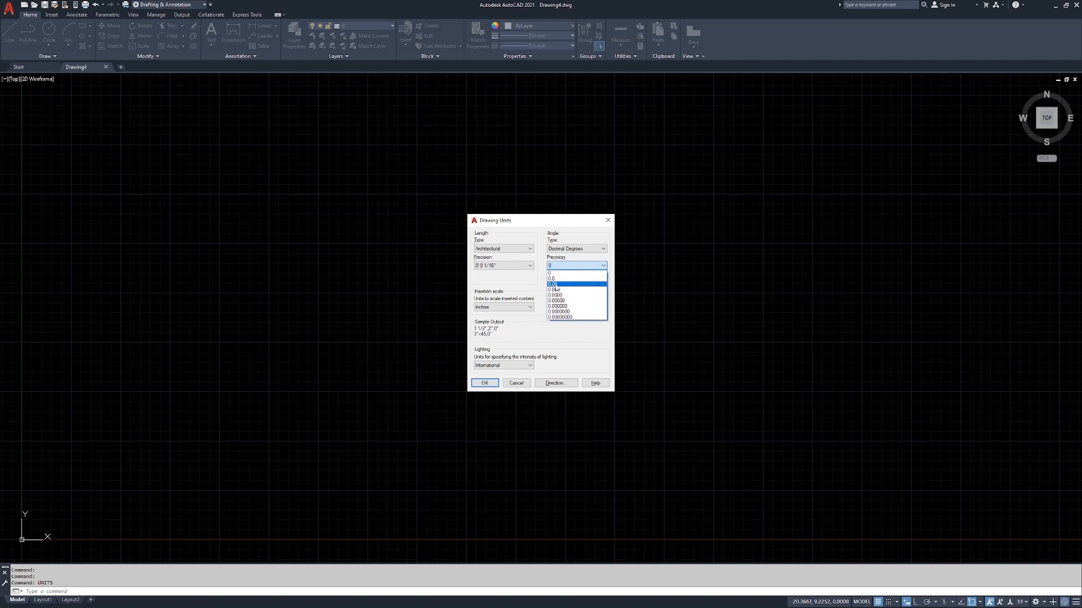
{"action": "left_click", "coordinate": [558, 285]}
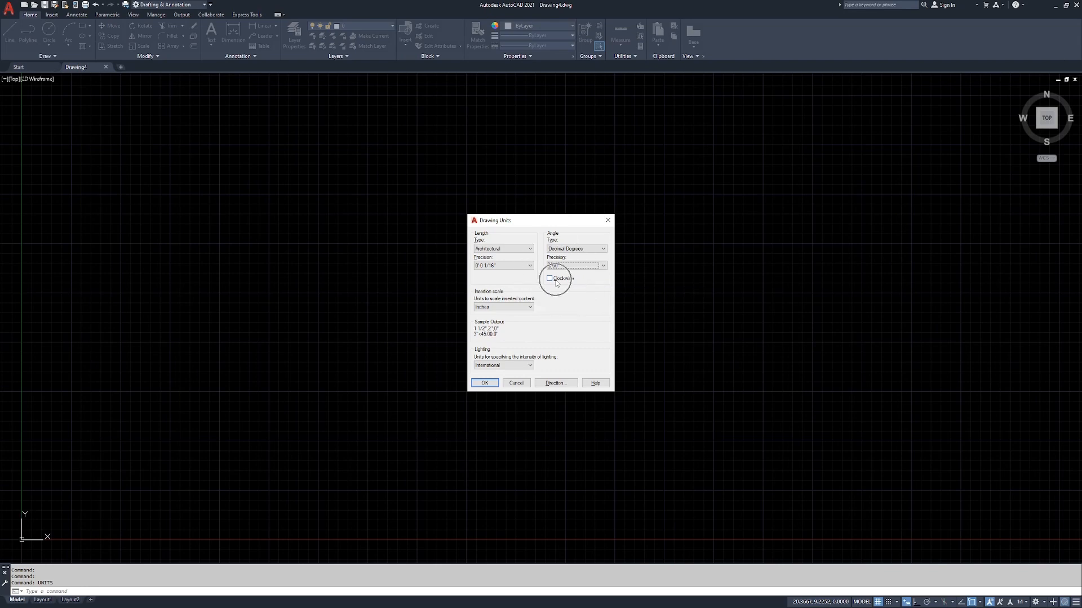
{"action": "left_click", "coordinate": [484, 385]}
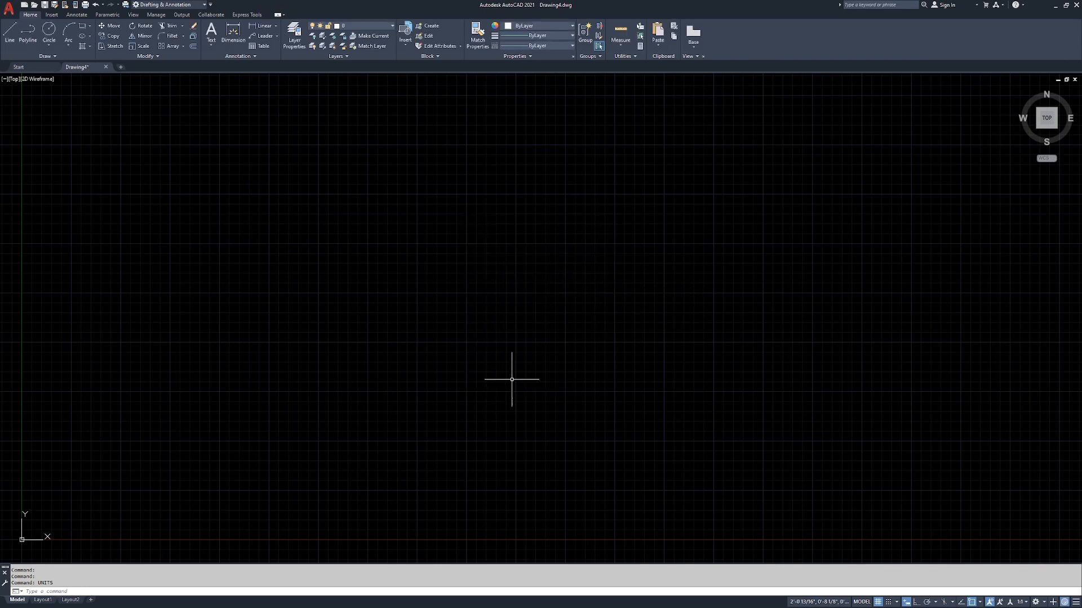
Open the drafting settings and set the snap X and Y spacing to 1/16"
{"action": "type", "text": "DSEttings"}
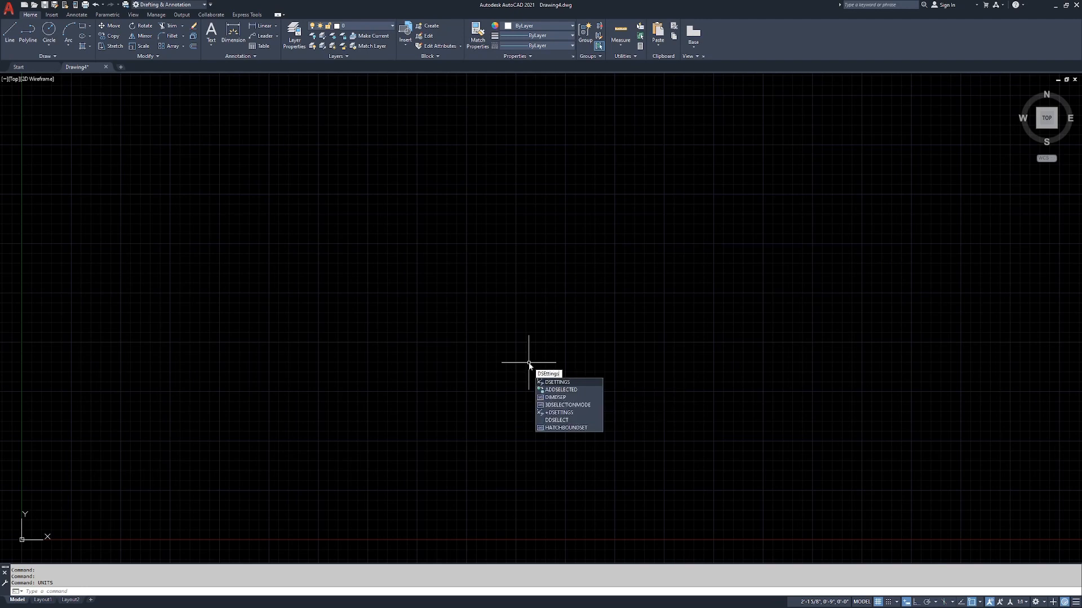
{"action": "key", "text": "Return"}
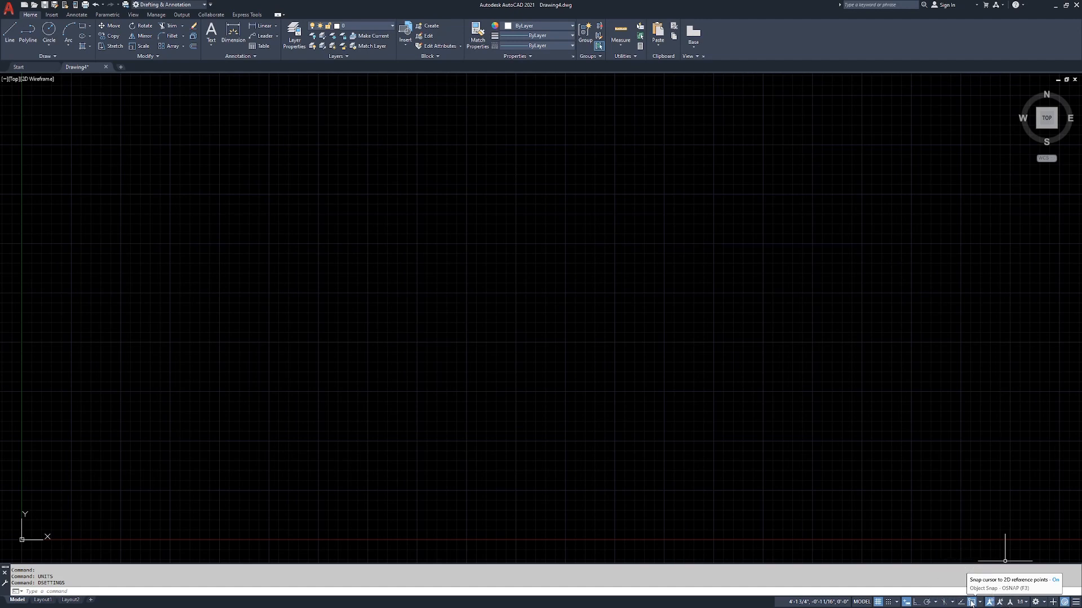
{"action": "right_click", "coordinate": [973, 605]}
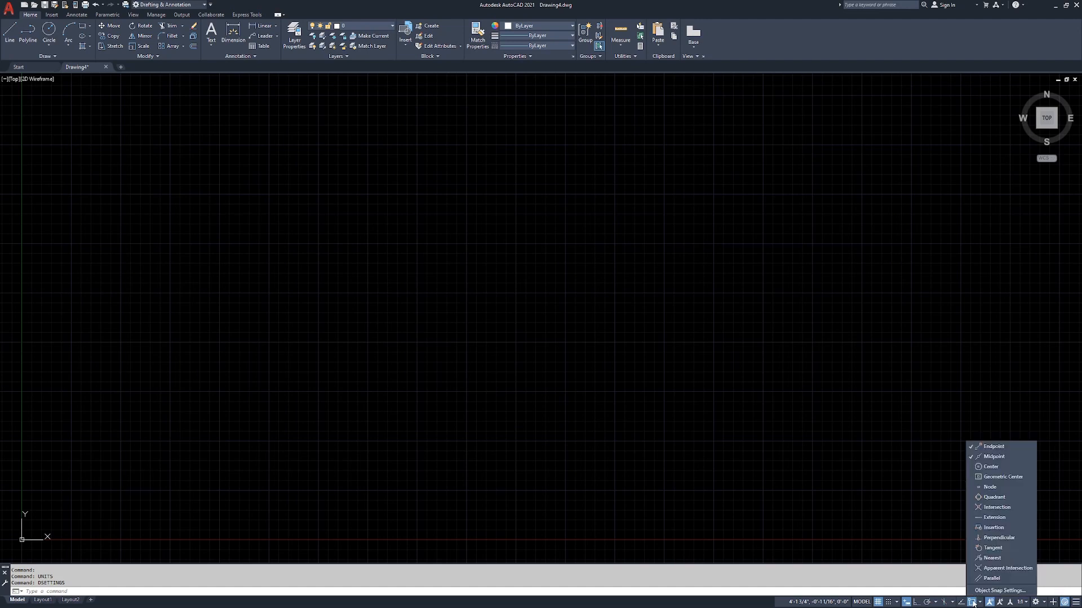
{"action": "left_click", "coordinate": [985, 592]}
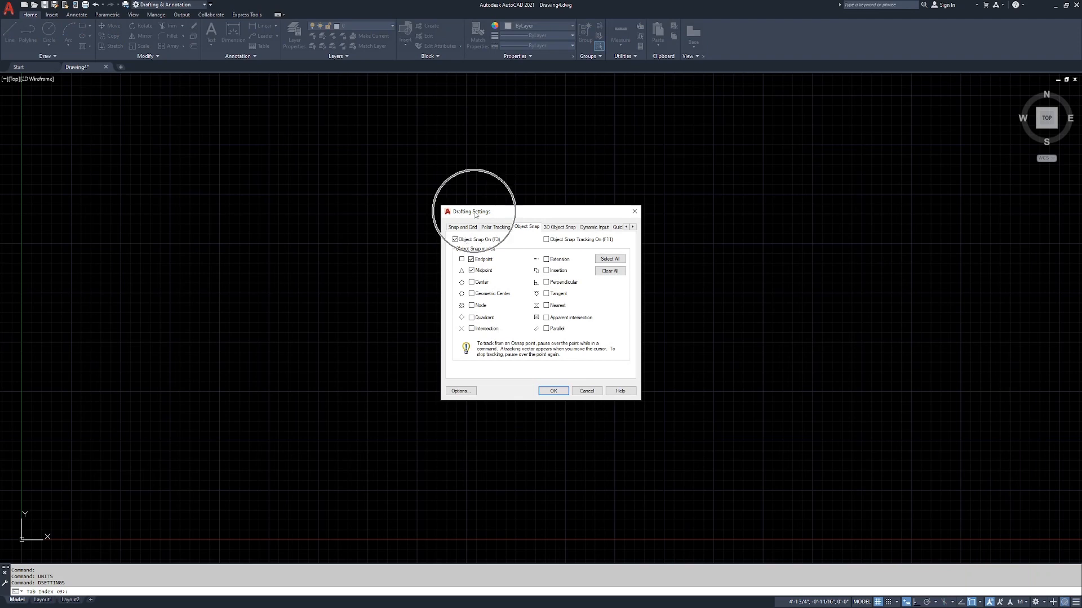
{"action": "left_click", "coordinate": [469, 230]}
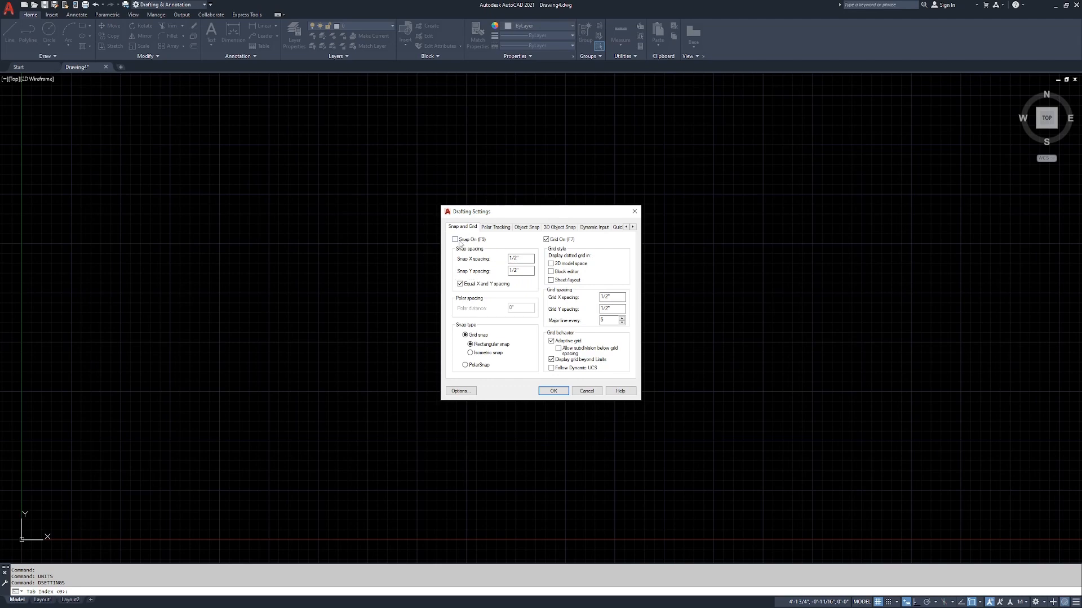
{"action": "double_click", "coordinate": [521, 259]}
{"action": "type", "text": "0"}
{"action": "left_click", "coordinate": [528, 272]}
Set the grid X and Y spacing to 1/16" and turn off the grid, leaving snap off
{"action": "left_click_drag", "start_coordinate": [615, 297], "coordinate": [579, 302]}
{"action": "type", "text": "16"}
{"action": "left_click", "coordinate": [615, 309]}
{"action": "left_click", "coordinate": [456, 241]}
{"action": "left_click", "coordinate": [551, 241]}
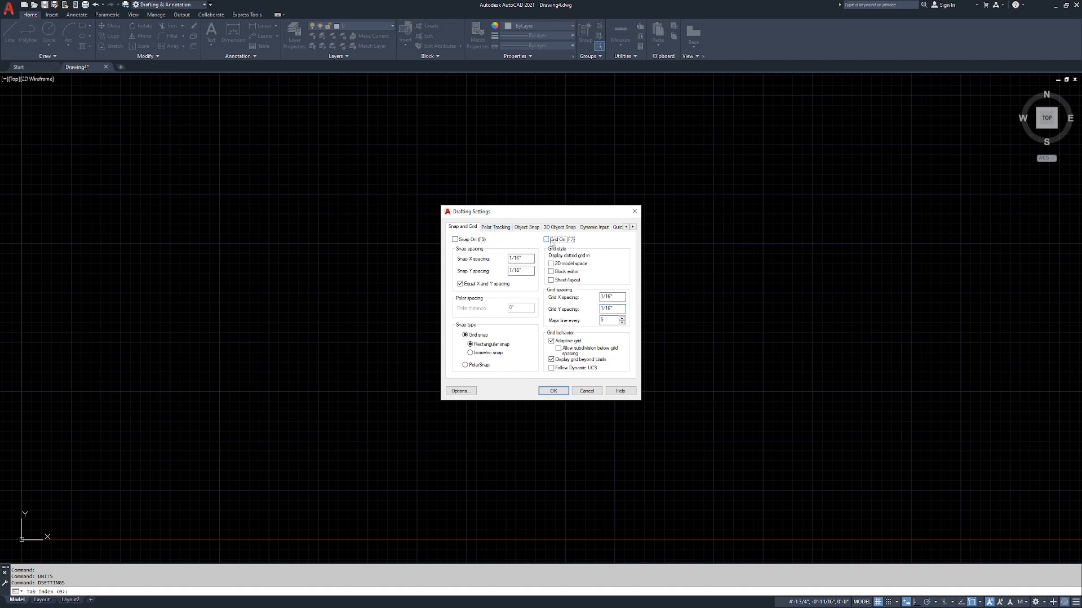
Turn on polar tracking with a 5.00 increment angle, orthogonal-only object snap tracking and absolute polar angle measurement
{"action": "left_click", "coordinate": [495, 227]}
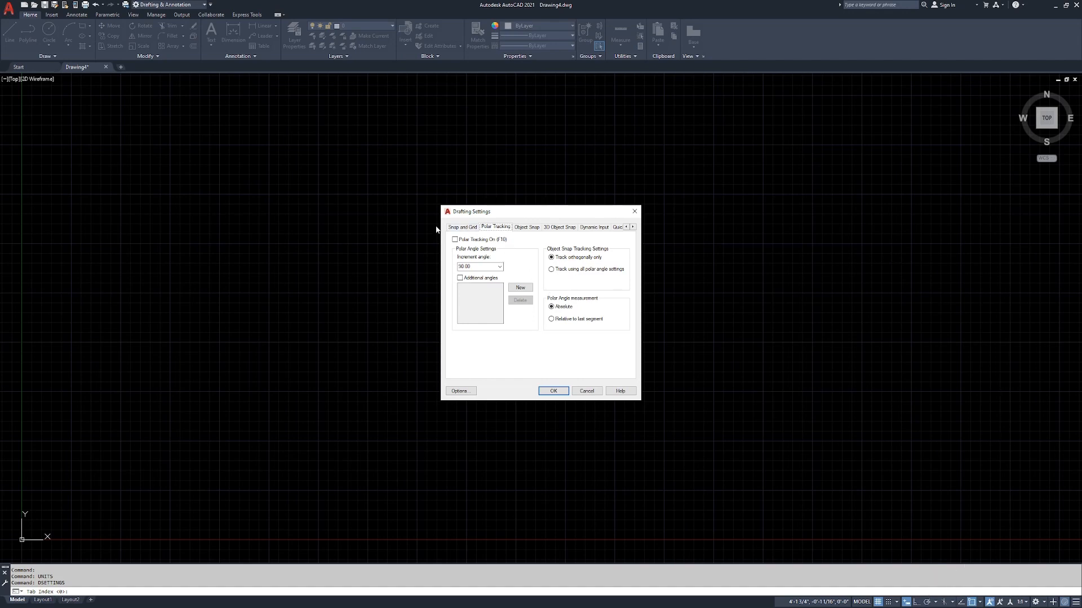
{"action": "left_click", "coordinate": [455, 239]}
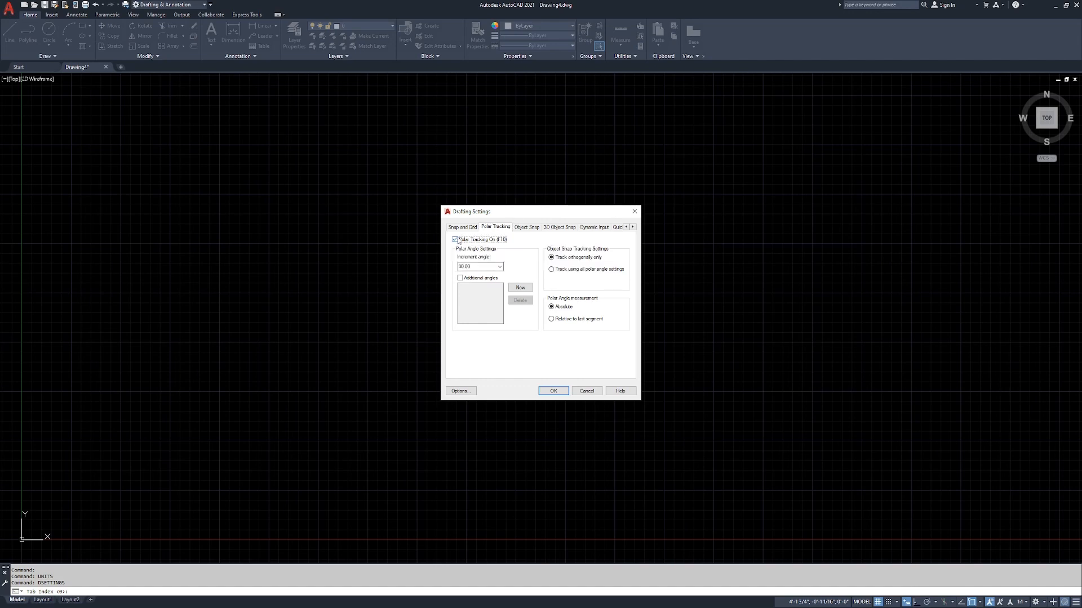
{"action": "left_click", "coordinate": [500, 268]}
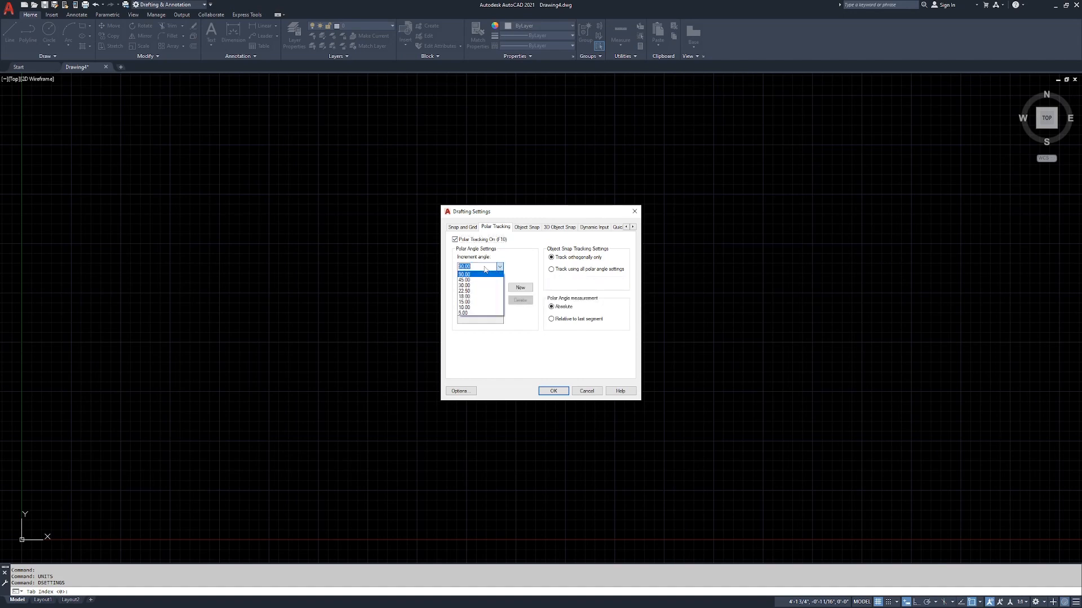
{"action": "left_click", "coordinate": [470, 314]}
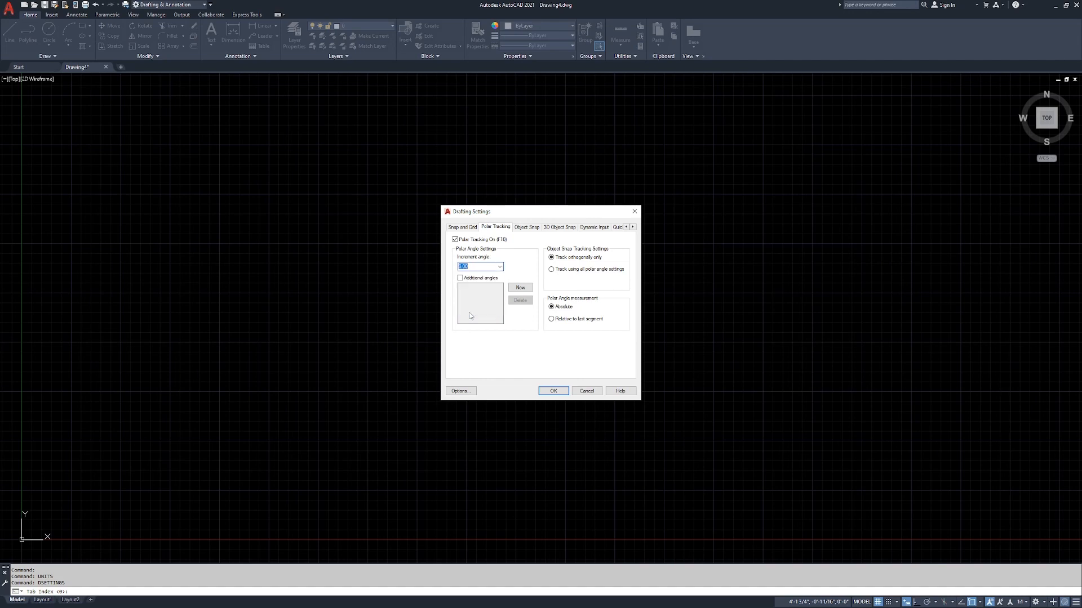
{"action": "left_click", "coordinate": [468, 280]}
{"action": "left_click", "coordinate": [500, 267]}
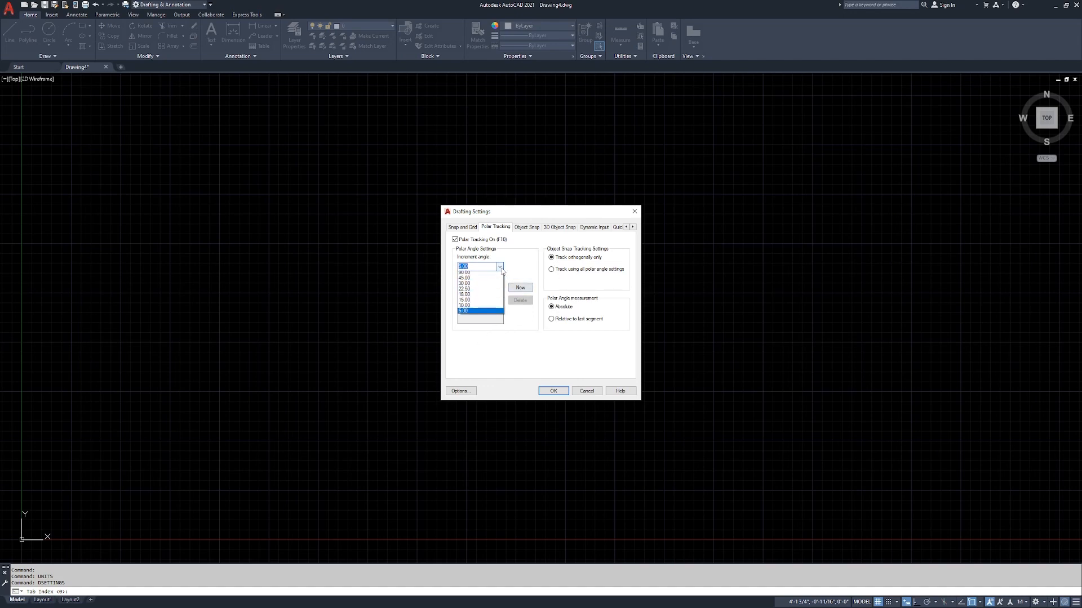
{"action": "left_click", "coordinate": [499, 268]}
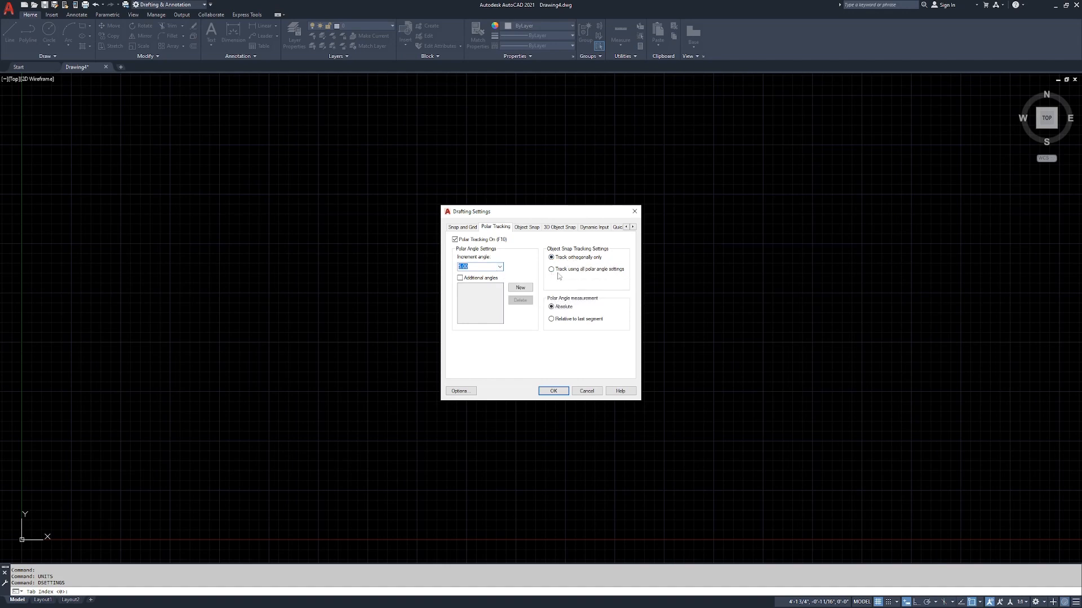
{"action": "left_click", "coordinate": [554, 259]}
{"action": "left_click", "coordinate": [562, 308]}
Toggle the Center, Quadrant, Intersection, Perpendicular and Tangent object snap modes on and back off, keep Midpoint on, and enable Node
{"action": "left_click", "coordinate": [528, 227]}
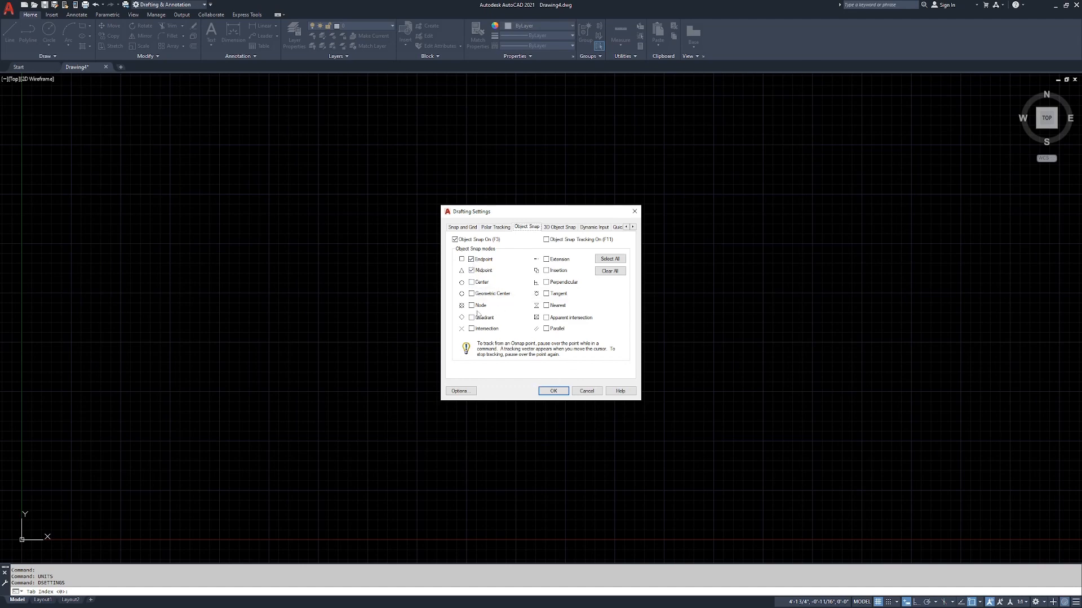
{"action": "left_click", "coordinate": [471, 270]}
{"action": "left_click", "coordinate": [472, 282]}
{"action": "left_click", "coordinate": [472, 282]}
{"action": "left_click", "coordinate": [472, 318]}
{"action": "left_click", "coordinate": [472, 329]}
{"action": "left_click", "coordinate": [546, 282]}
{"action": "left_click", "coordinate": [546, 293]}
{"action": "left_click", "coordinate": [471, 318]}
{"action": "left_click", "coordinate": [471, 329]}
{"action": "left_click", "coordinate": [548, 282]}
{"action": "left_click", "coordinate": [551, 297]}
{"action": "left_click", "coordinate": [480, 272]}
{"action": "left_click", "coordinate": [471, 306]}
Review the 3D object snap, dynamic input and quick properties drafting settings
{"action": "left_click", "coordinate": [560, 227]}
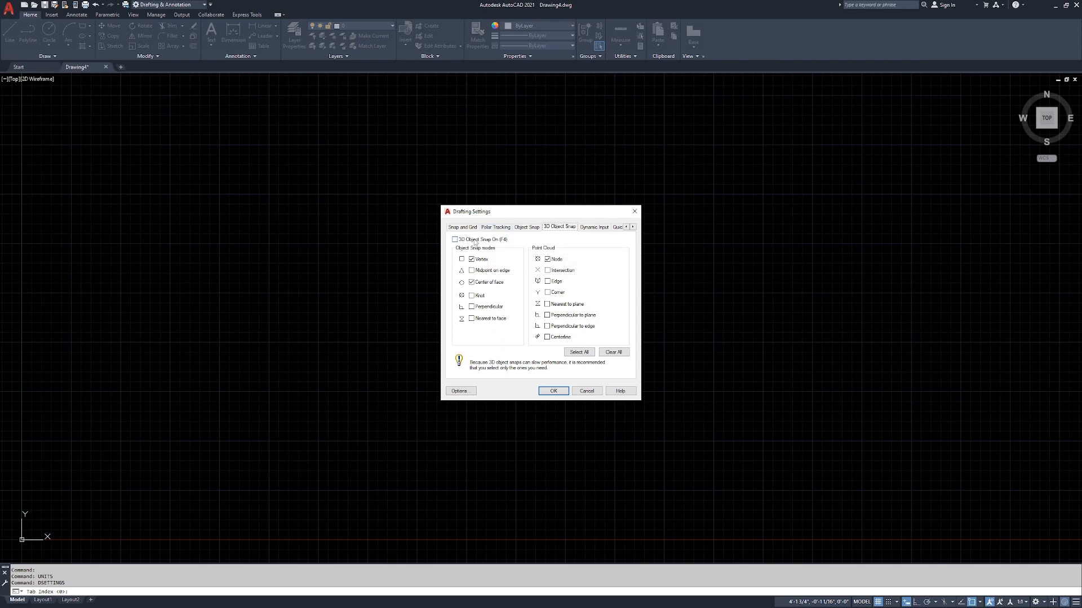
{"action": "left_click", "coordinate": [592, 228]}
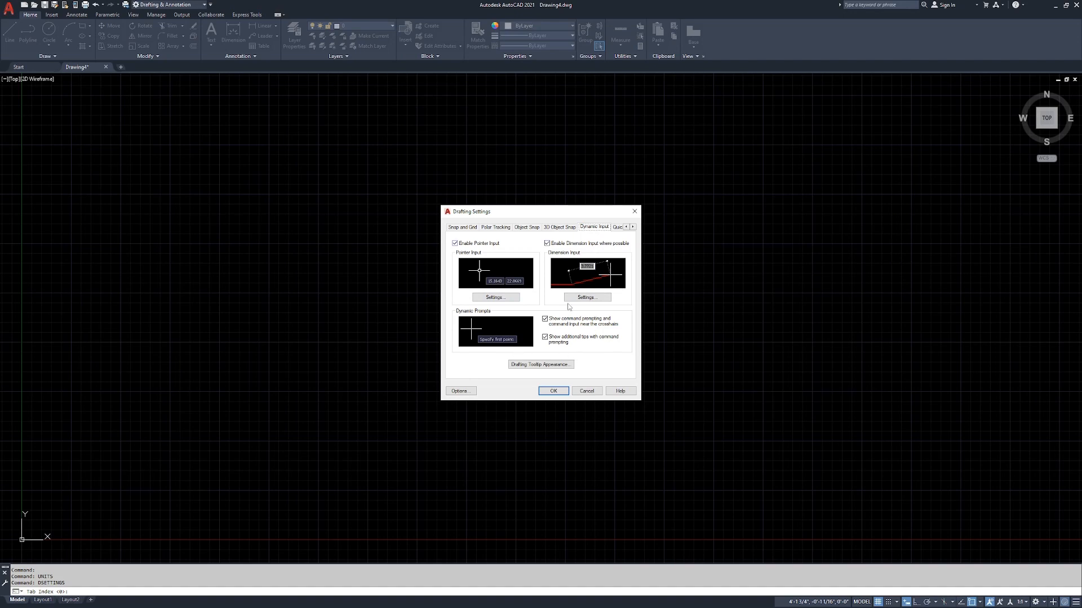
{"action": "left_click", "coordinate": [633, 227]}
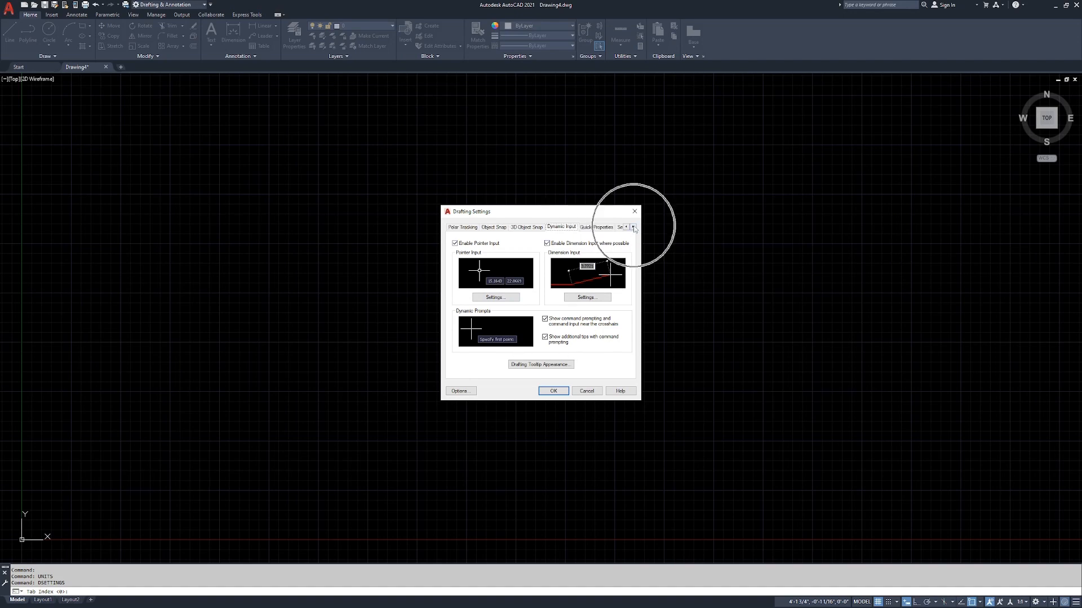
{"action": "left_click", "coordinate": [634, 227]}
{"action": "left_click", "coordinate": [565, 228]}
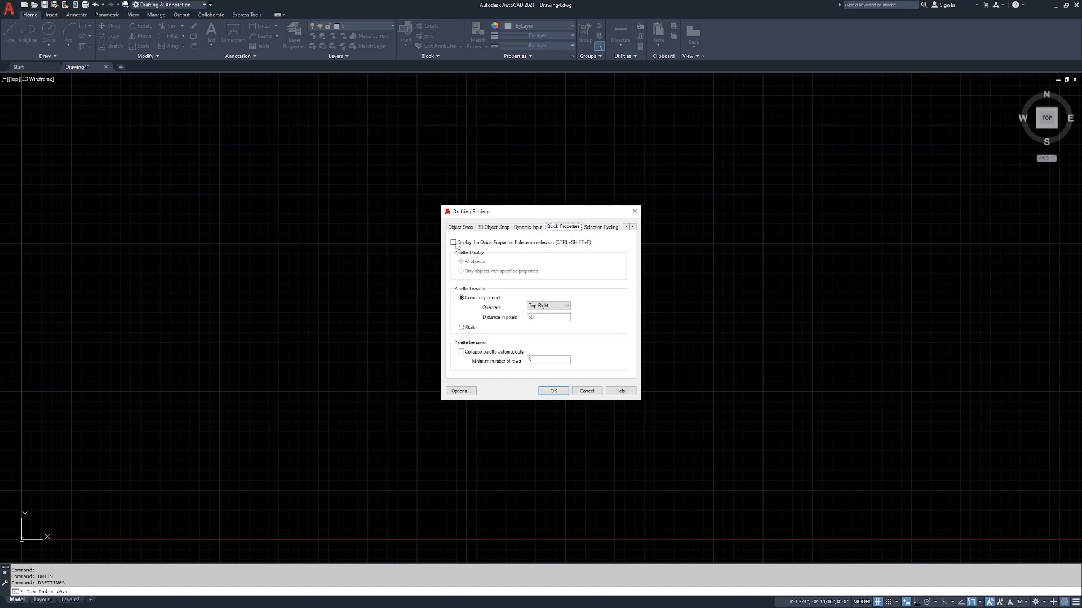
Allow selection cycling and accept the drafting settings
{"action": "left_click", "coordinate": [600, 228]}
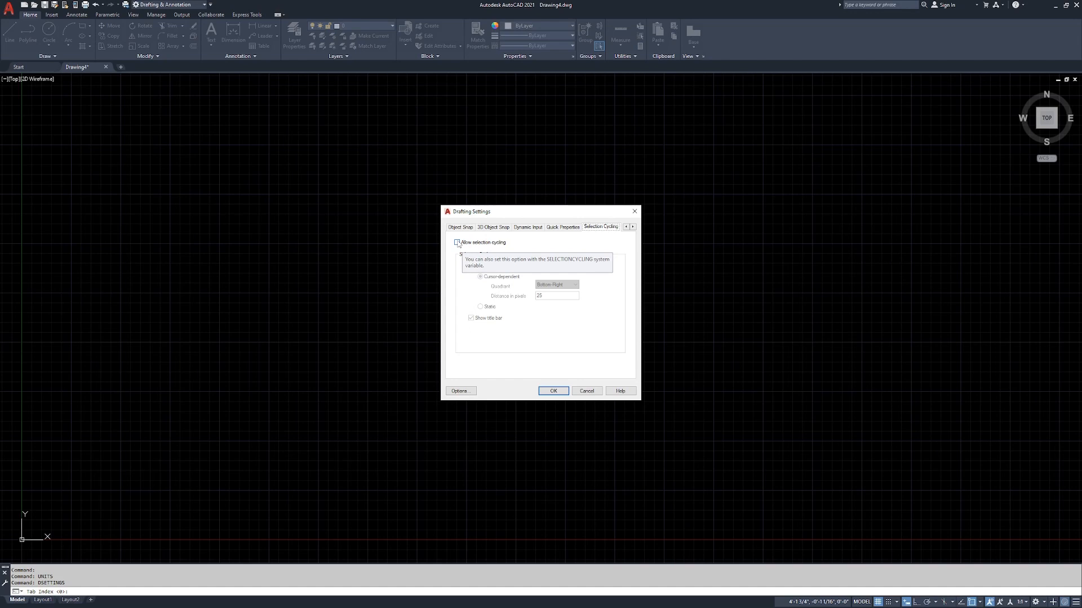
{"action": "left_click", "coordinate": [456, 243]}
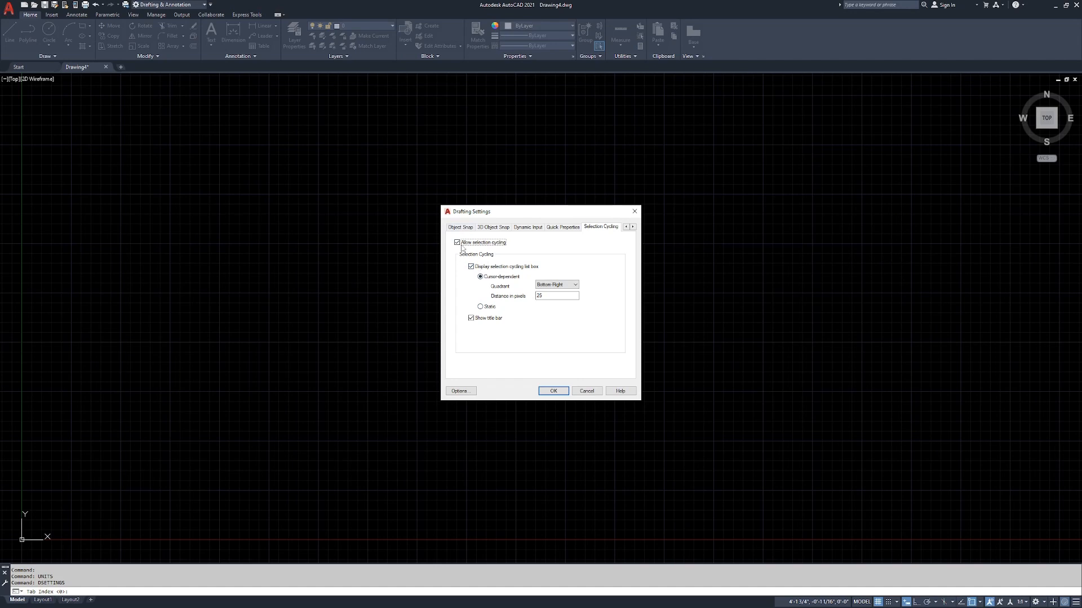
{"action": "left_click", "coordinate": [464, 246]}
{"action": "left_click", "coordinate": [471, 247]}
{"action": "left_click", "coordinate": [553, 391]}
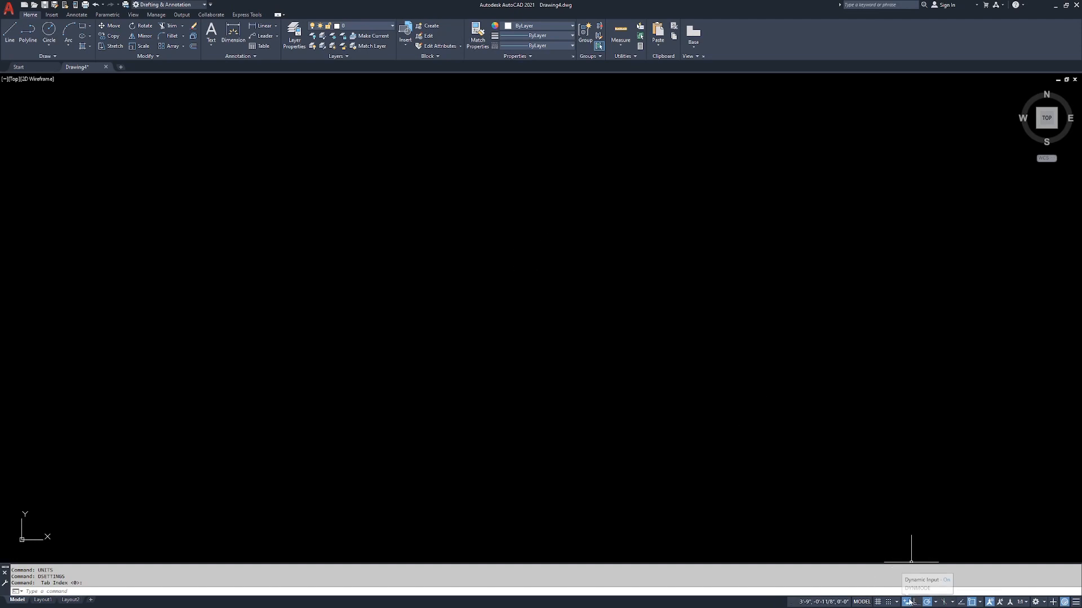
Reopen the drawing units, try the Fractional length type, set it back to Architectural and accept
{"action": "key", "text": "ctrl"}
{"action": "key", "text": "ctrl"}
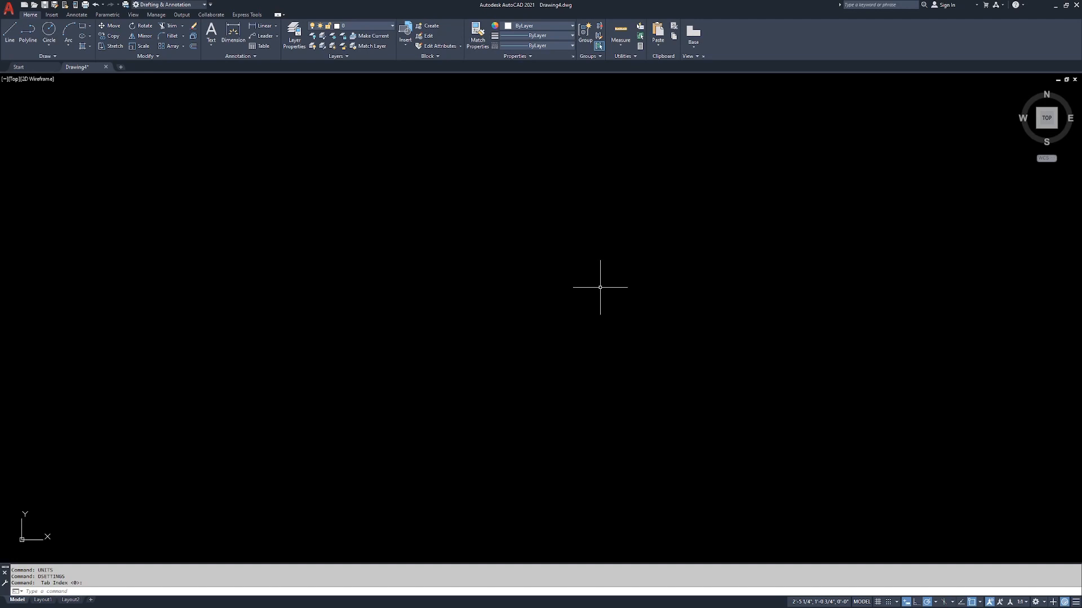
{"action": "type", "text": "units"}
{"action": "key", "text": "Return"}
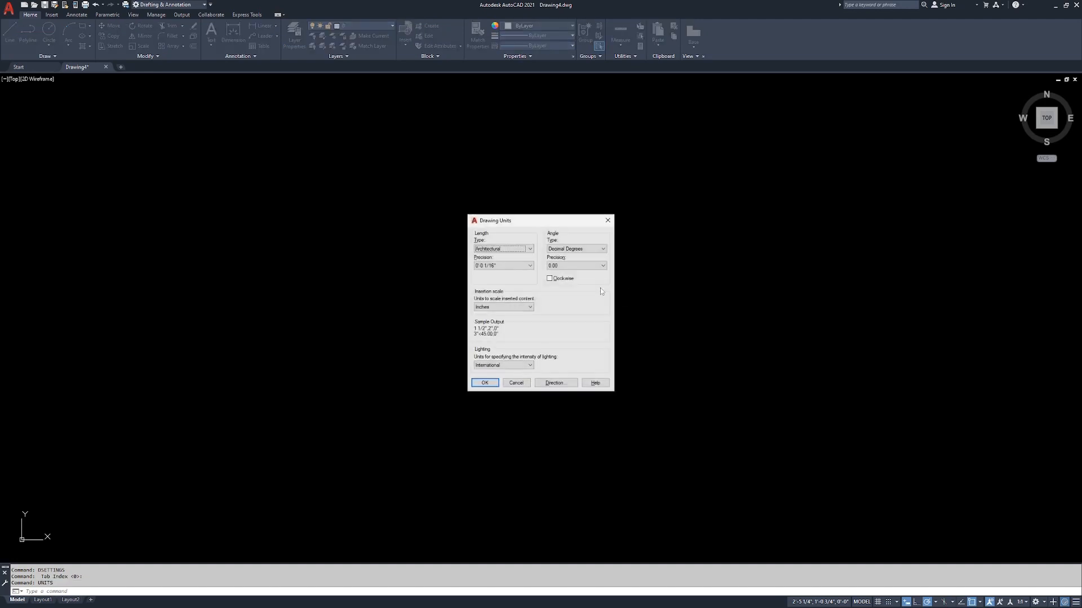
{"action": "left_click", "coordinate": [499, 248]}
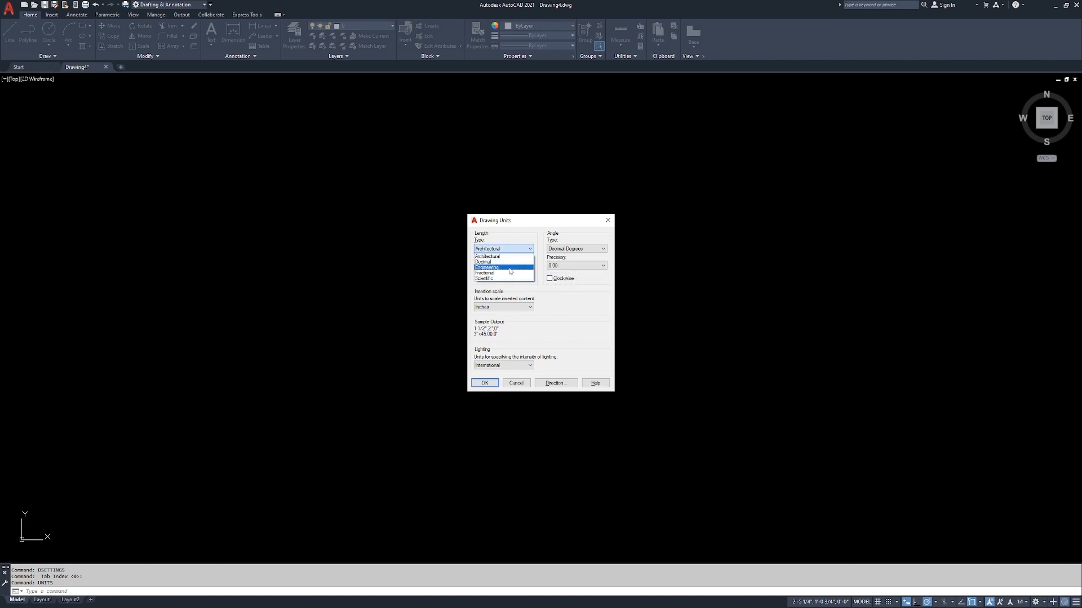
{"action": "left_click", "coordinate": [494, 273]}
{"action": "left_click", "coordinate": [499, 249]}
{"action": "left_click", "coordinate": [494, 258]}
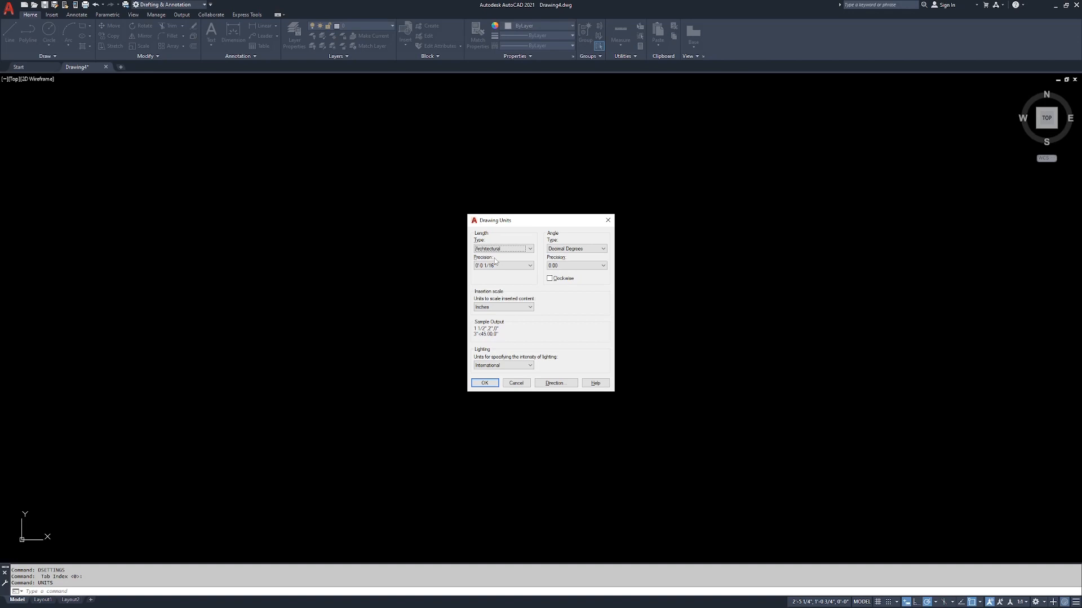
{"action": "left_click", "coordinate": [484, 383]}
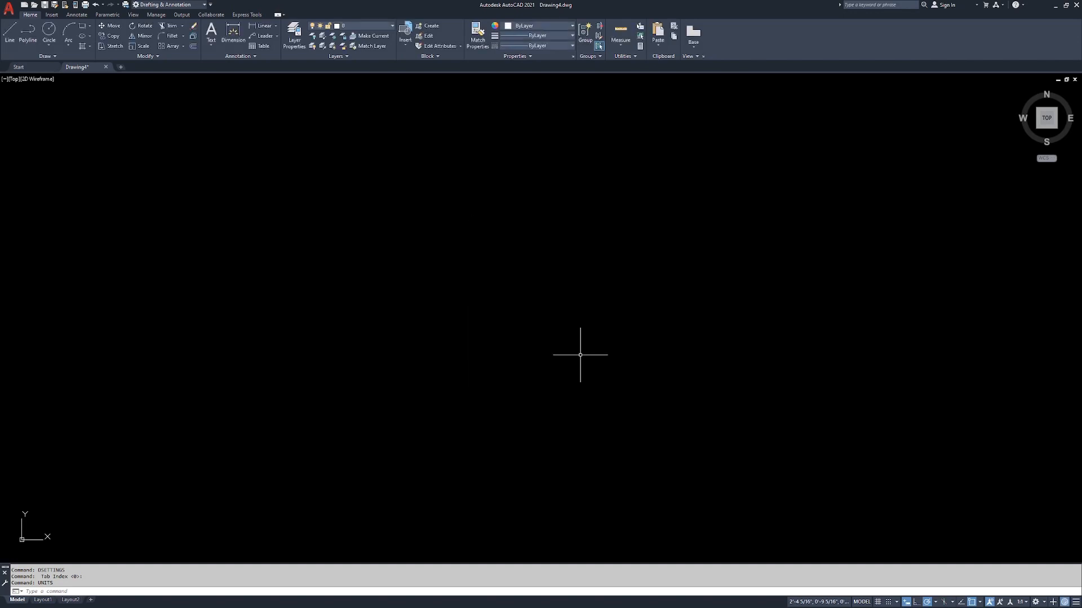